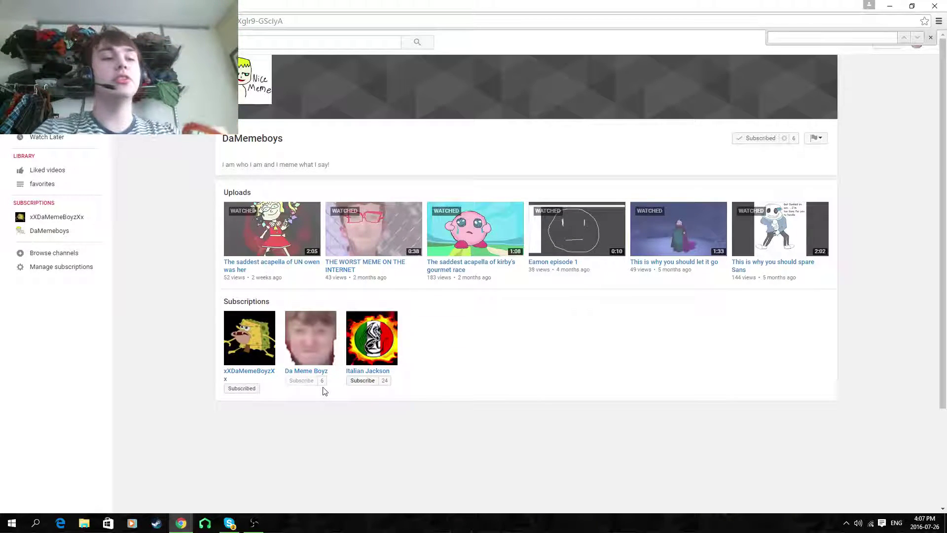
{"action": "type", "text": "a"}
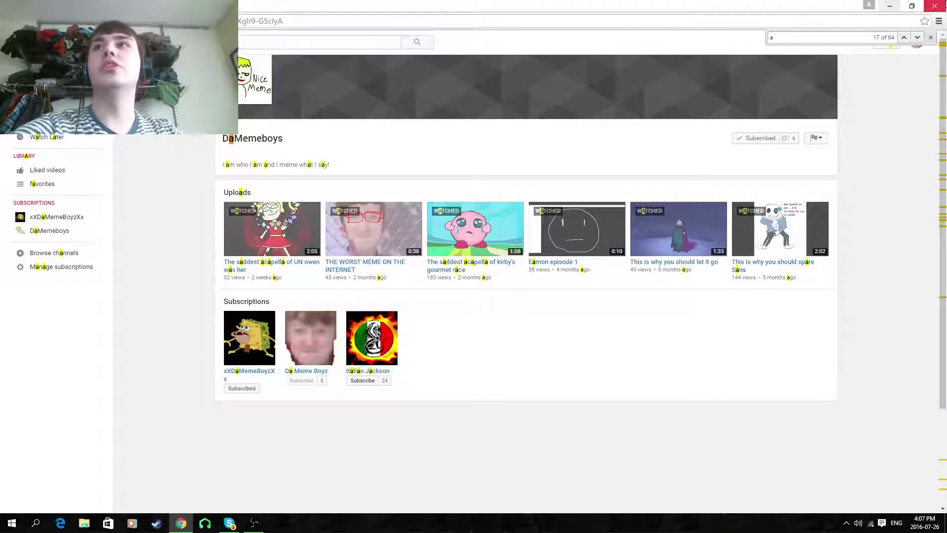
{"action": "left_click", "coordinate": [931, 37]}
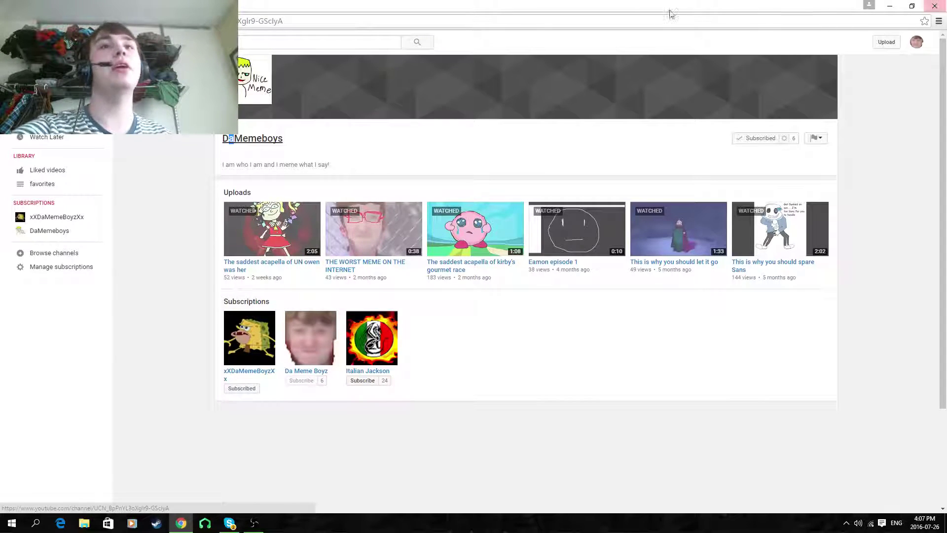
- Open 'THE WORST MEME ON THE INTERNET', pause it at 0:00, and show it full screen
{"action": "left_click", "coordinate": [374, 231]}
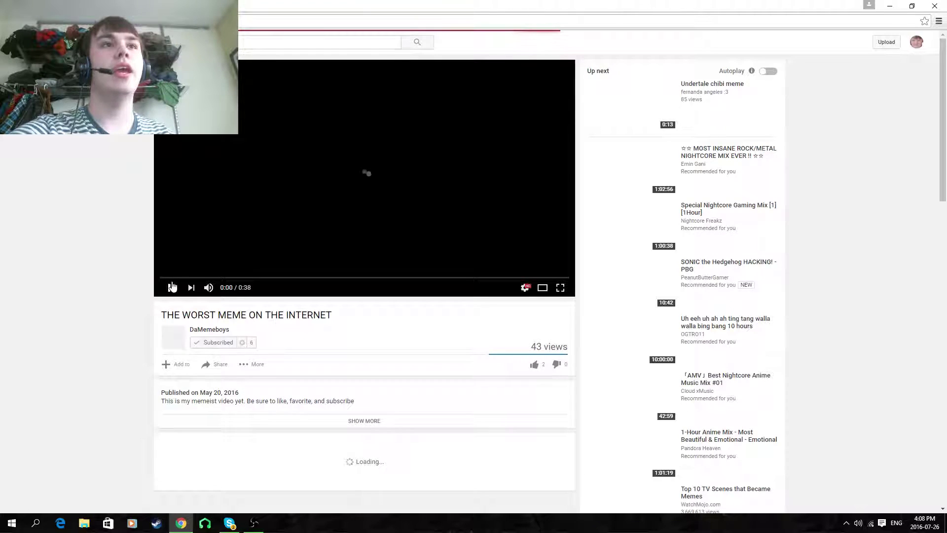
{"action": "left_click", "coordinate": [171, 288]}
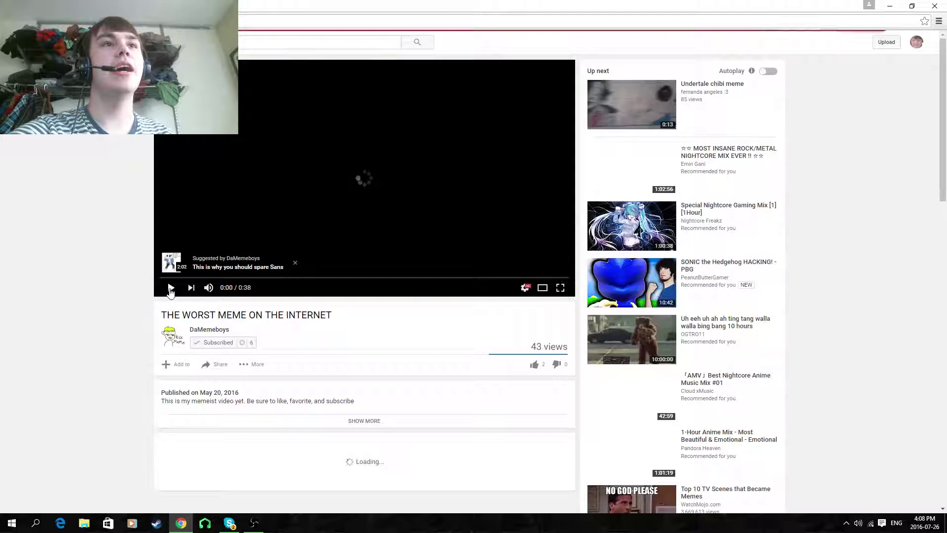
{"action": "left_click", "coordinate": [560, 295]}
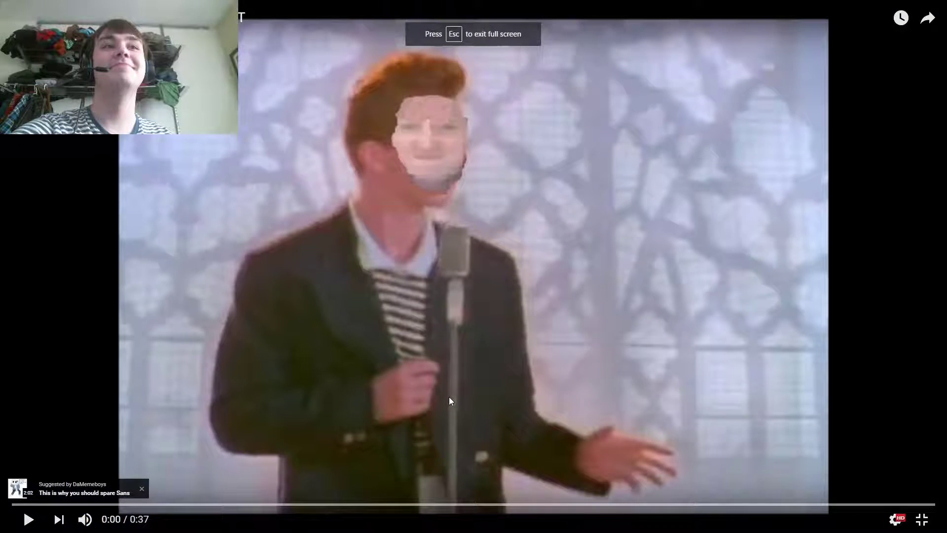
- Play the 37-second meme video through to the end, then exit full screen
{"action": "left_click", "coordinate": [30, 520]}
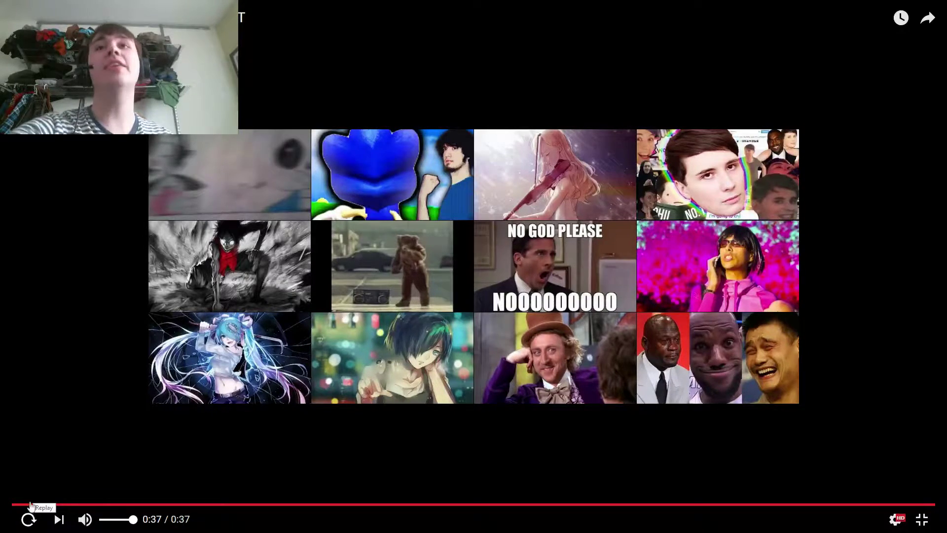
{"action": "left_click", "coordinate": [921, 520]}
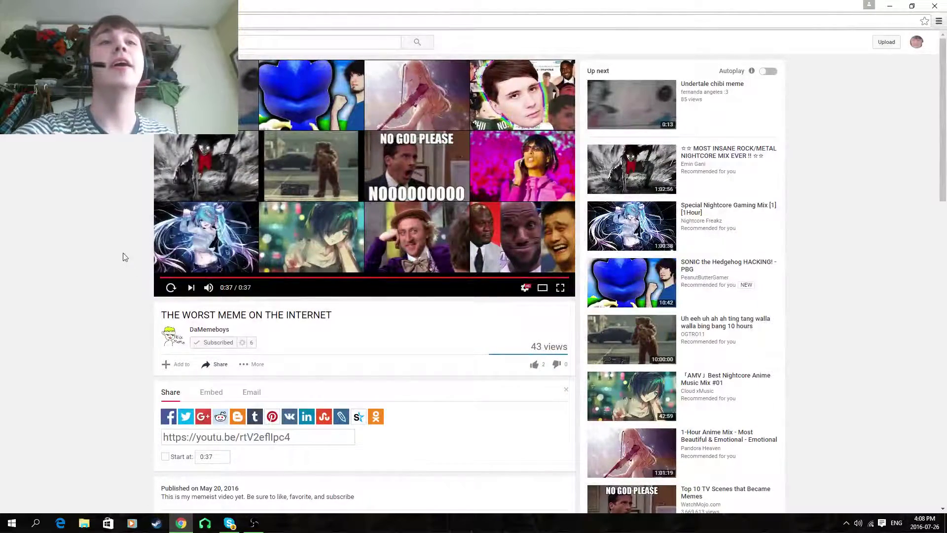
{"action": "scroll", "coordinate": [94, 254], "scroll_direction": "down", "scroll_amount": 1}
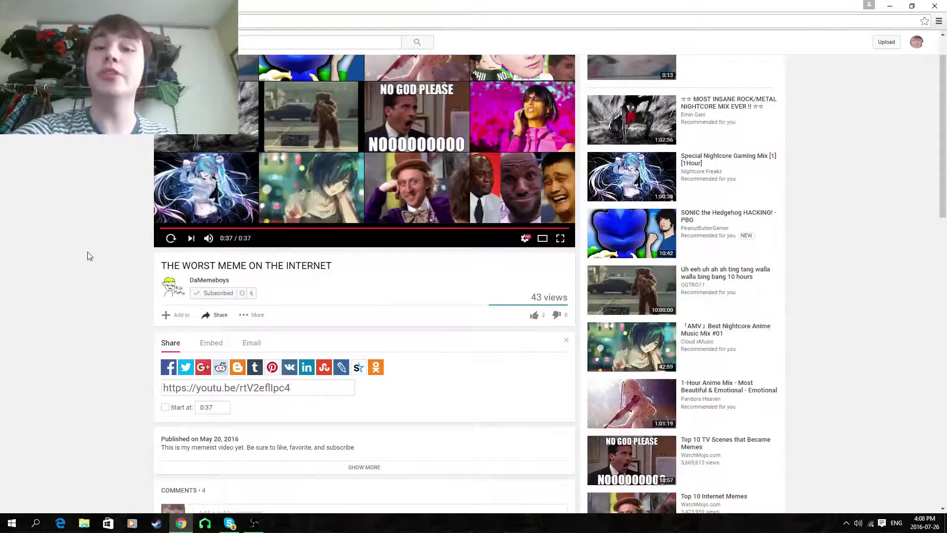
{"action": "scroll", "coordinate": [71, 268], "scroll_direction": "down", "scroll_amount": 1}
{"action": "scroll", "coordinate": [71, 272], "scroll_direction": "down", "scroll_amount": 2}
{"action": "scroll", "coordinate": [70, 272], "scroll_direction": "down", "scroll_amount": 1}
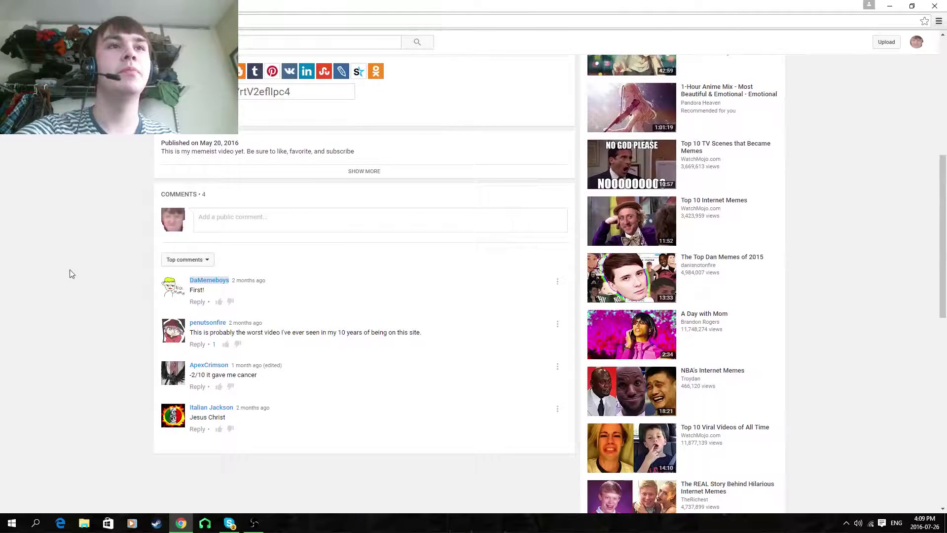
{"action": "left_click_drag", "start_coordinate": [193, 335], "coordinate": [353, 338]}
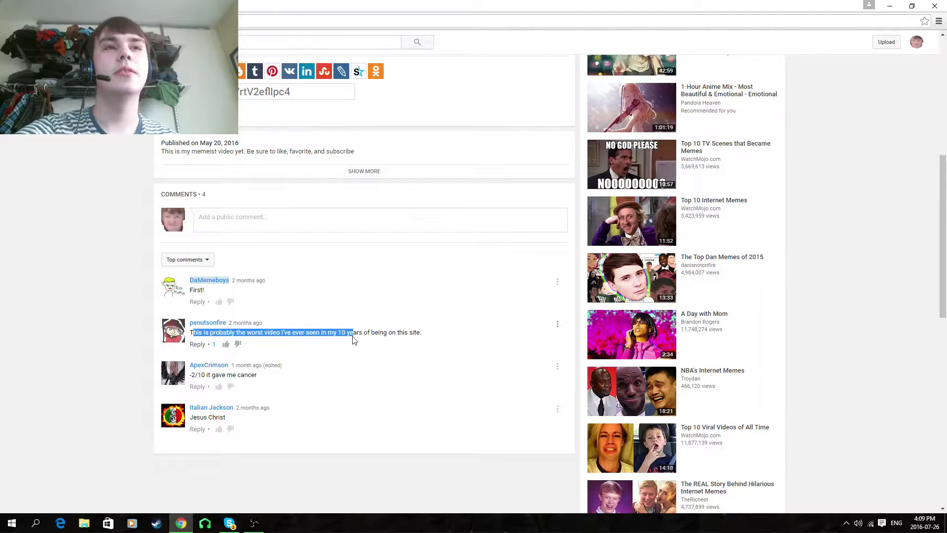
{"action": "left_click_drag", "start_coordinate": [190, 417], "coordinate": [224, 419]}
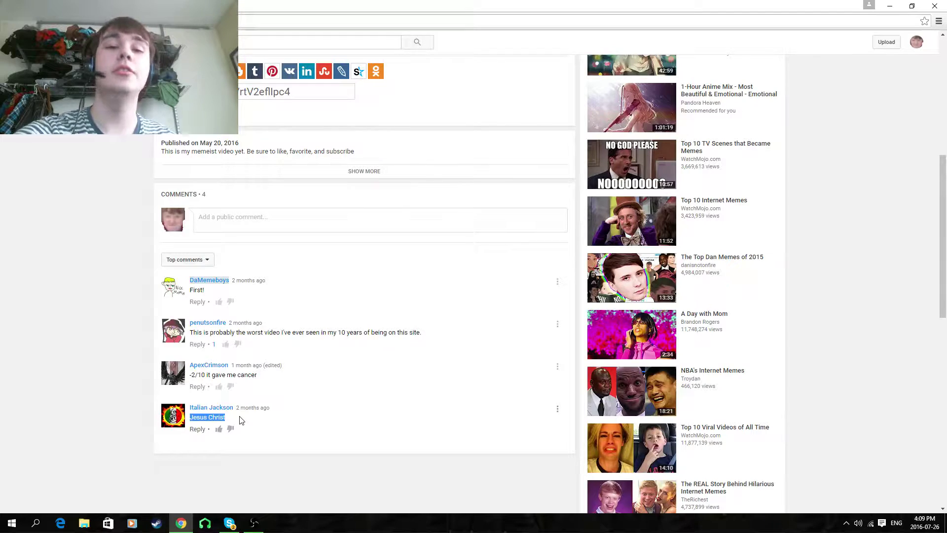
{"action": "left_click_drag", "start_coordinate": [191, 375], "coordinate": [277, 385]}
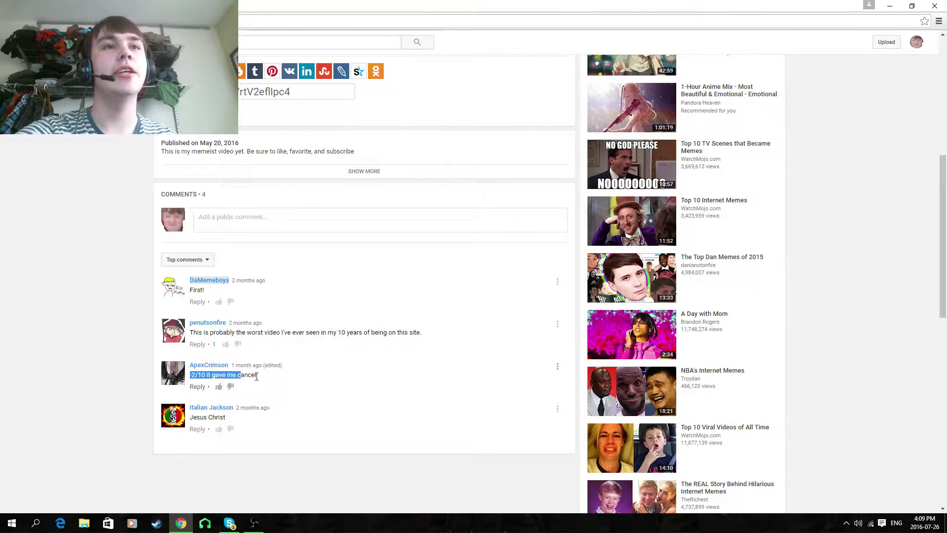